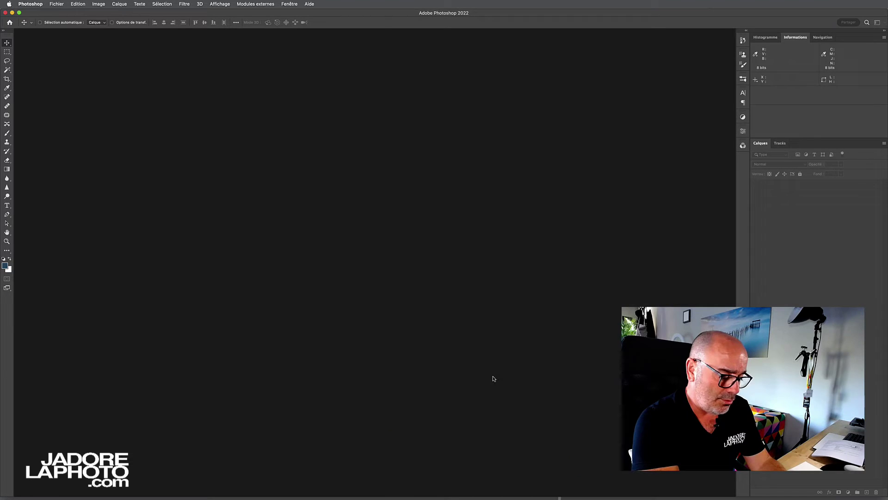
- Create a new document 180 mm wide and 130 mm high at 300 pixels per inch
{"action": "key", "text": "super+n"}
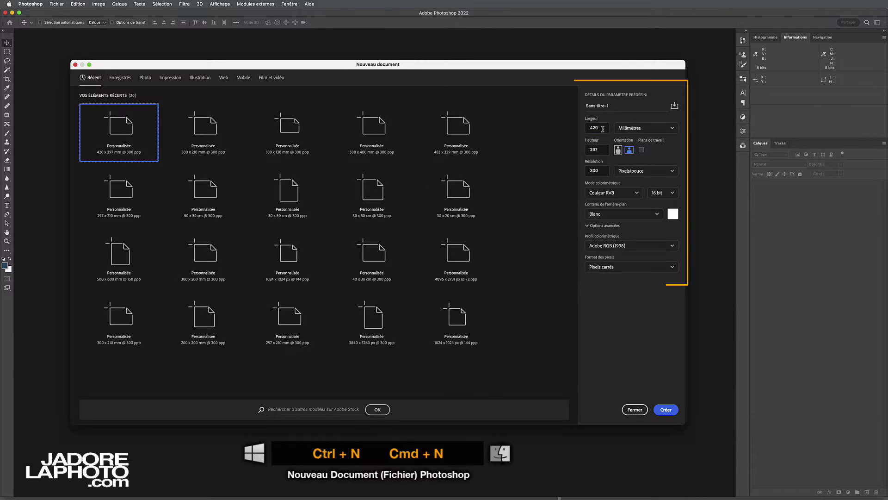
{"action": "double_click", "coordinate": [604, 130]}
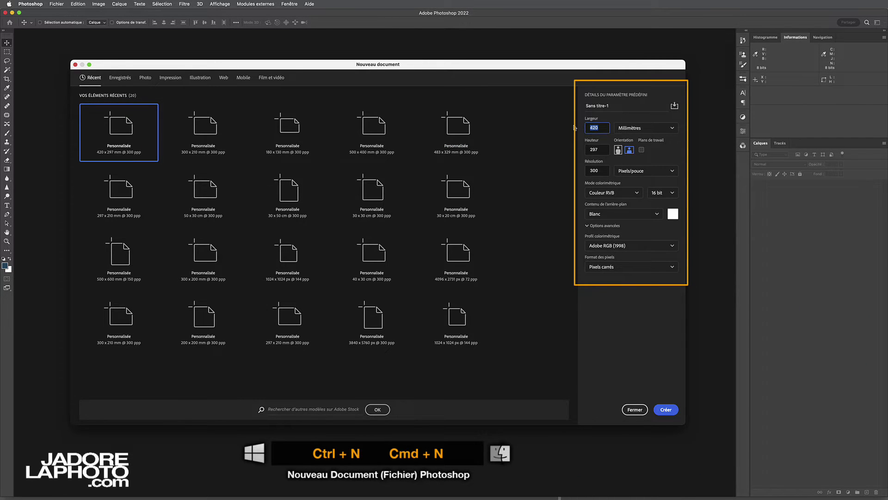
{"action": "type", "text": "180"}
{"action": "key", "text": "Tab"}
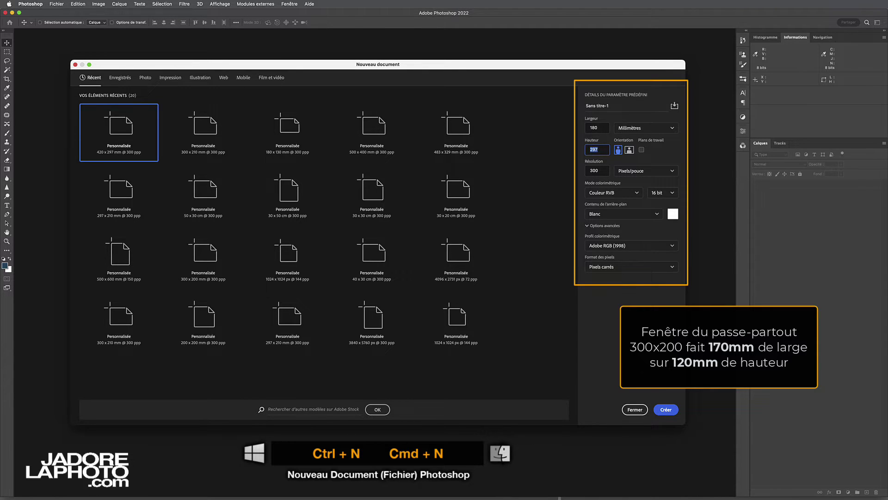
{"action": "type", "text": "12"}
{"action": "key", "text": "BackSpace"}
{"action": "type", "text": "30"}
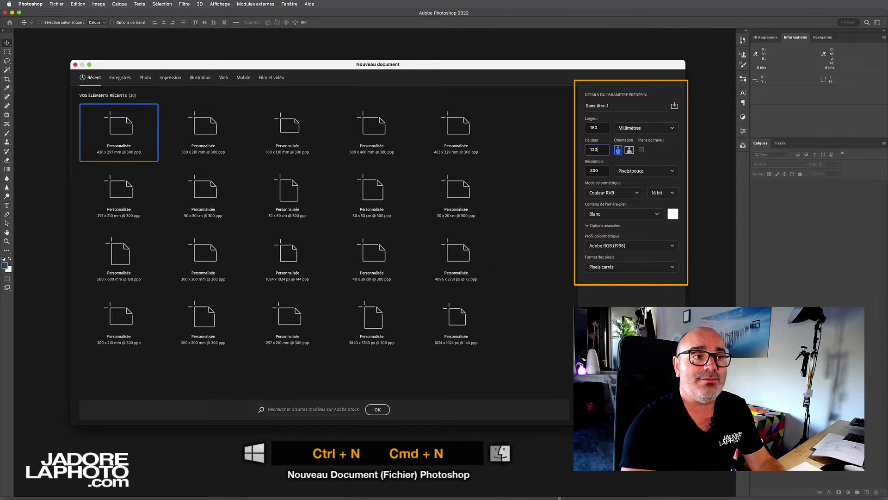
{"action": "key", "text": "Tab"}
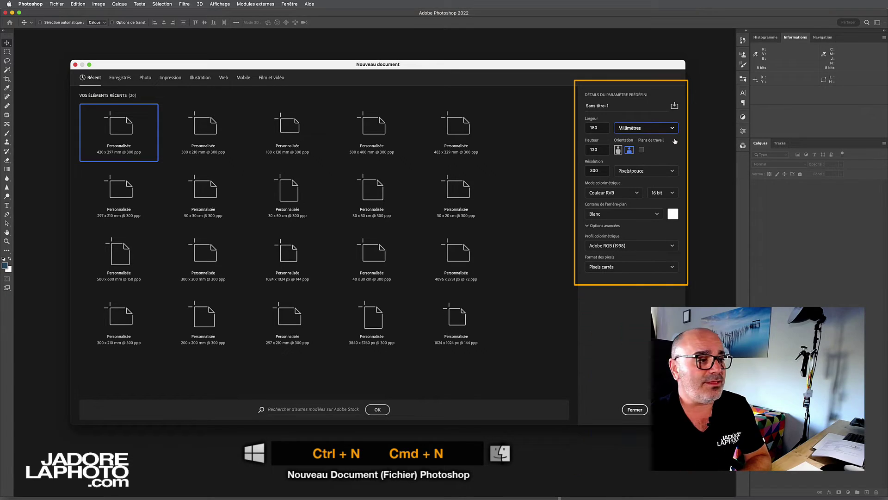
{"action": "left_click", "coordinate": [665, 410]}
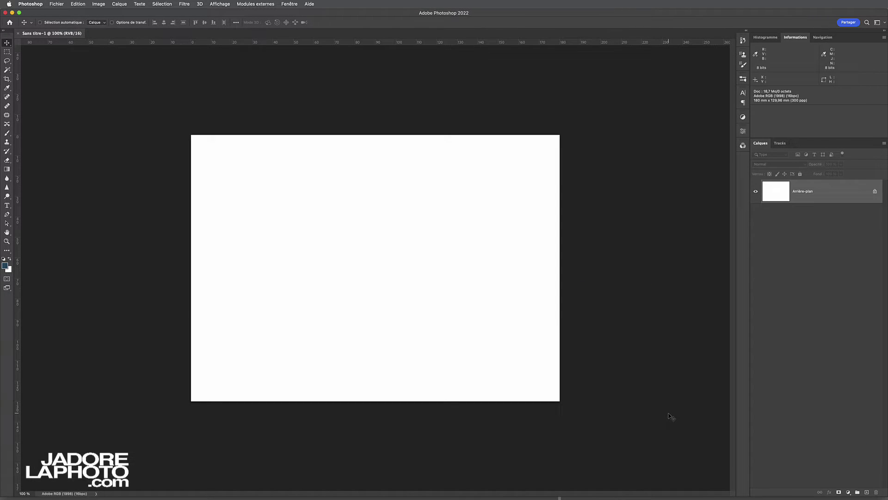
- Check the blank document's dimensions and resolution in the image size settings without changing them
{"action": "left_click", "coordinate": [99, 4]}
{"action": "left_click", "coordinate": [115, 58]}
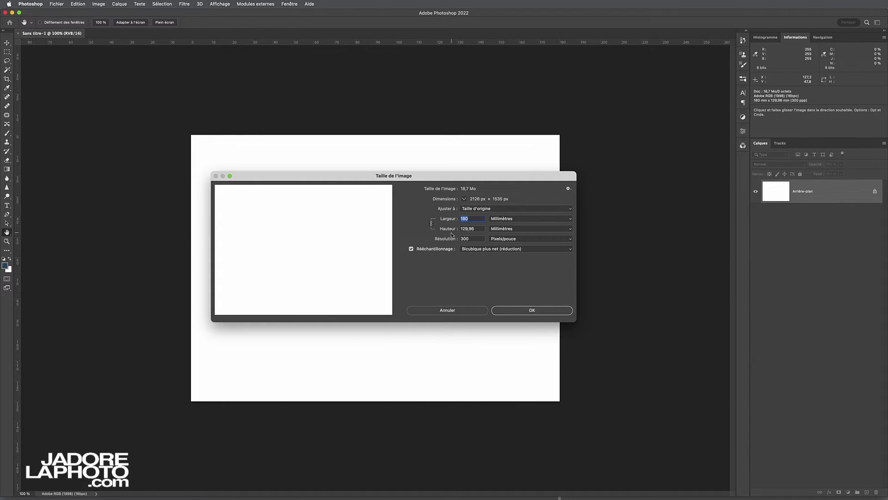
{"action": "left_click_drag", "start_coordinate": [476, 228], "coordinate": [459, 239]}
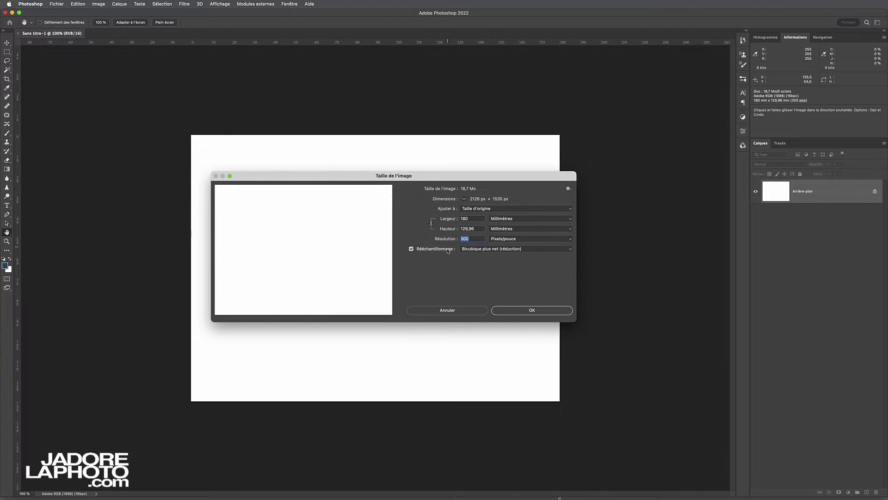
{"action": "left_click", "coordinate": [448, 313]}
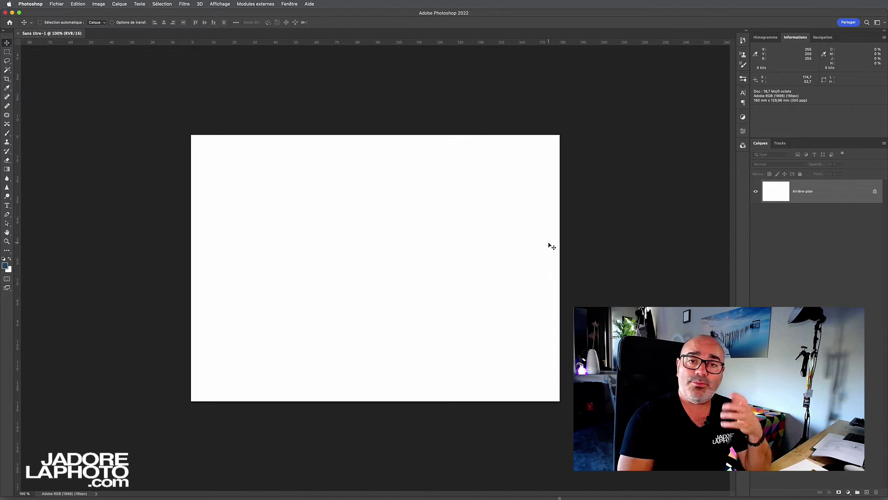
- Place the photo 006_NYC.tif from the Bureau folder into the blank document
{"action": "left_click", "coordinate": [59, 4]}
{"action": "left_click", "coordinate": [76, 132]}
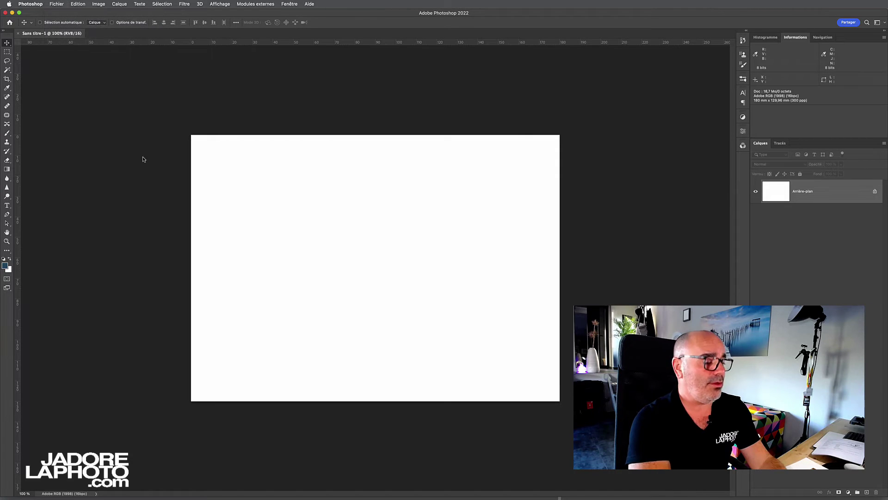
{"action": "left_click", "coordinate": [337, 118]}
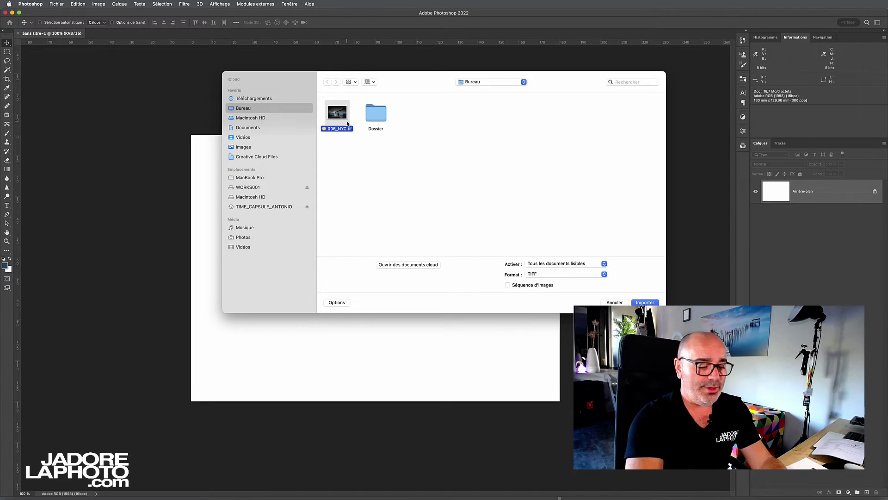
{"action": "double_click", "coordinate": [347, 122]}
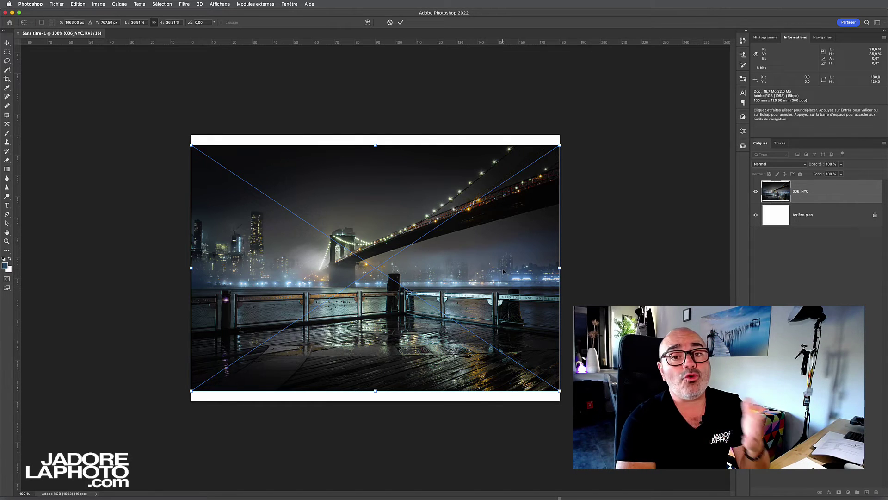
- Align the placed photo with the canvas's top-left corner and enlarge it proportionally to about 40.12% to cover the full canvas height
{"action": "mouse_move", "coordinate": [497, 257]}
{"action": "left_mouse_down"}
{"action": "mouse_move", "coordinate": [495, 268]}
{"action": "mouse_move", "coordinate": [494, 244]}
{"action": "mouse_move", "coordinate": [360, 192]}
{"action": "left_mouse_up"}
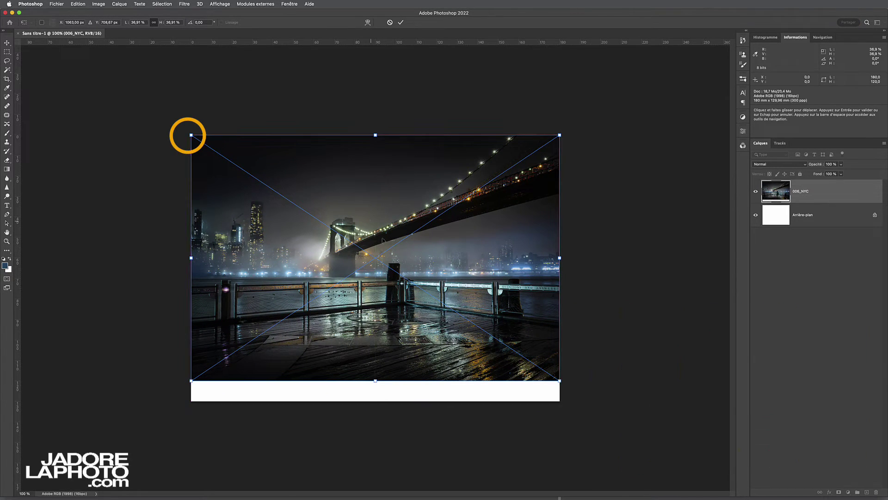
{"action": "left_click_drag", "start_coordinate": [560, 380], "coordinate": [591, 402]}
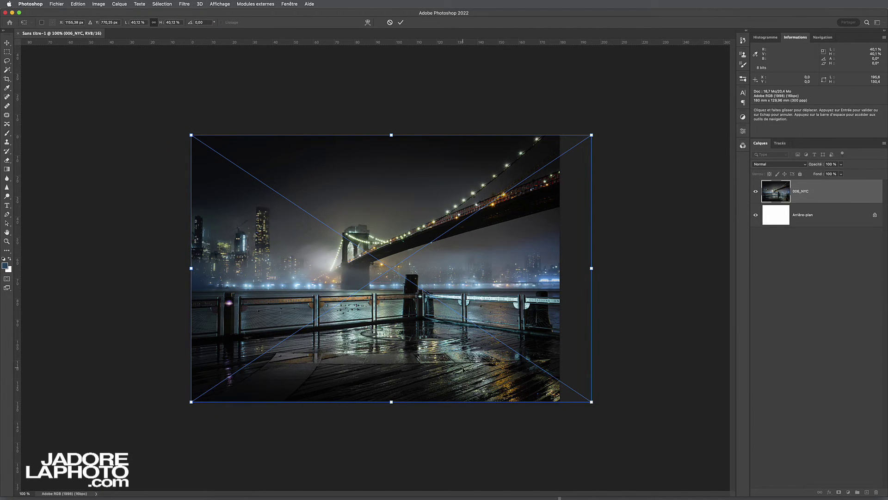
- Shift the placed photo horizontally leftward to about X 1032.5 px to reframe the skyline and bridge, and commit the placement
{"action": "key", "text": "Left"}
{"action": "key", "text": "Left"}
{"action": "key", "text": "Left"}
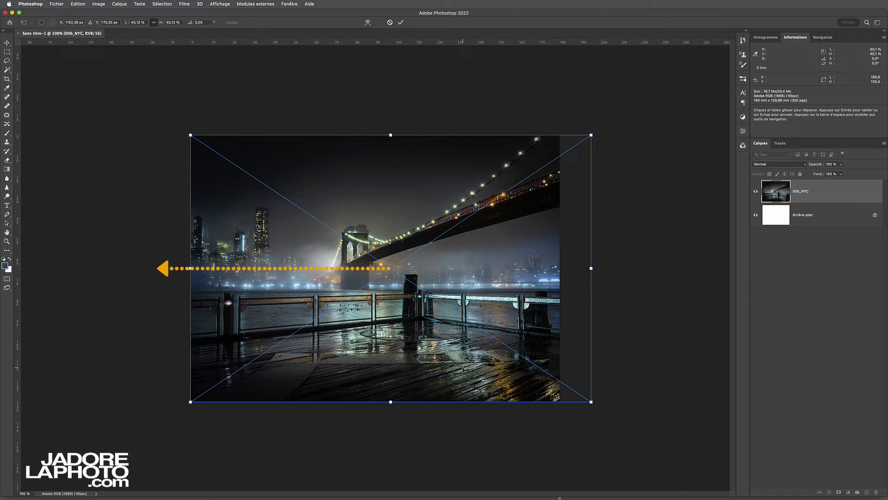
{"action": "key", "text": "shift+Left"}
{"action": "key", "text": "shift+Left"}
{"action": "key", "text": "shift+Left"}
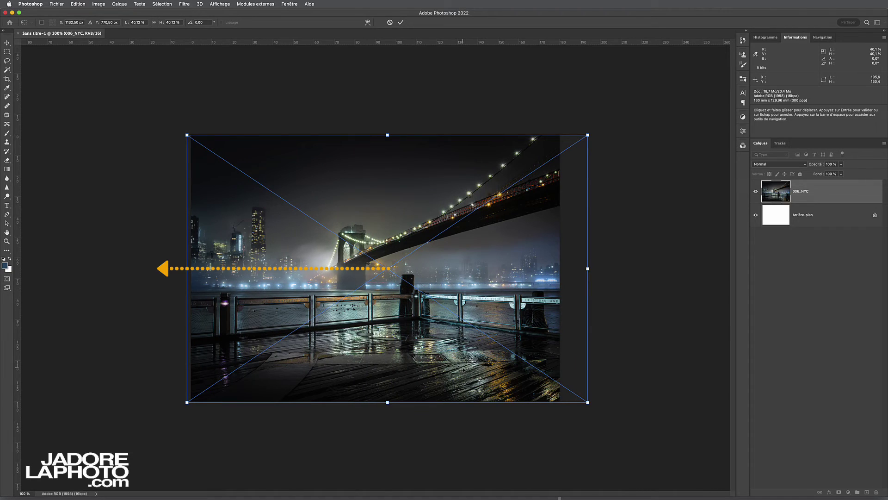
{"action": "key", "text": "shift+Left"}
{"action": "key", "text": "shift+Left"}
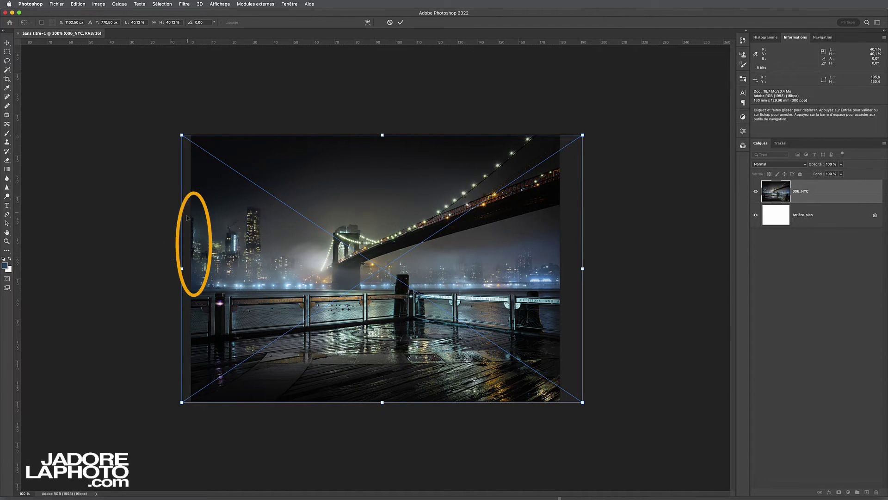
{"action": "key", "text": "shift+Left"}
{"action": "key", "text": "shift+Left"}
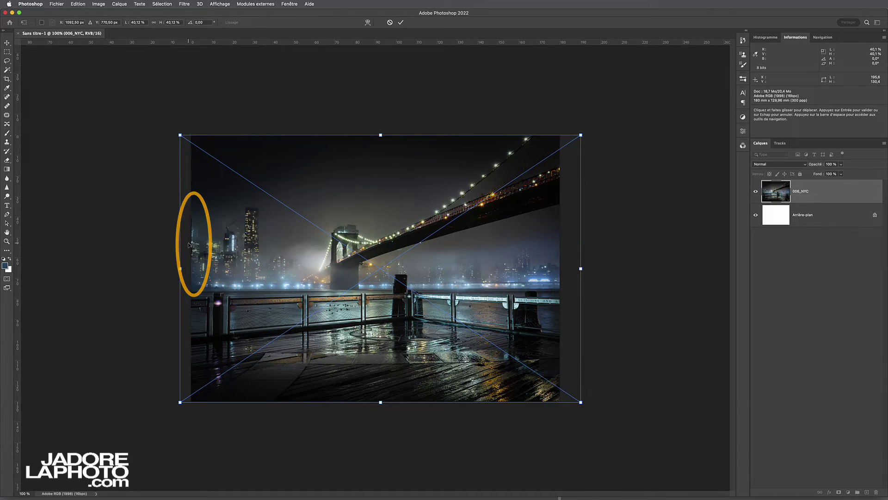
{"action": "key", "text": "shift+Left"}
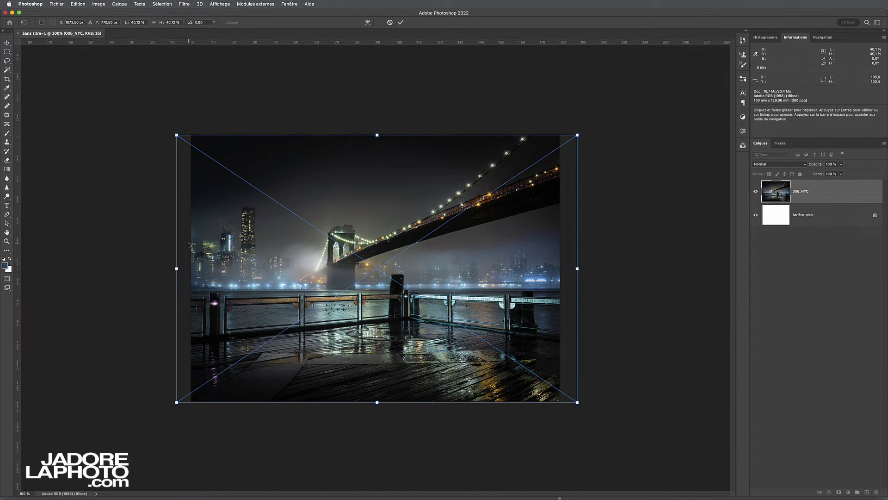
{"action": "key", "text": "shift+Left"}
{"action": "key", "text": "shift+Left"}
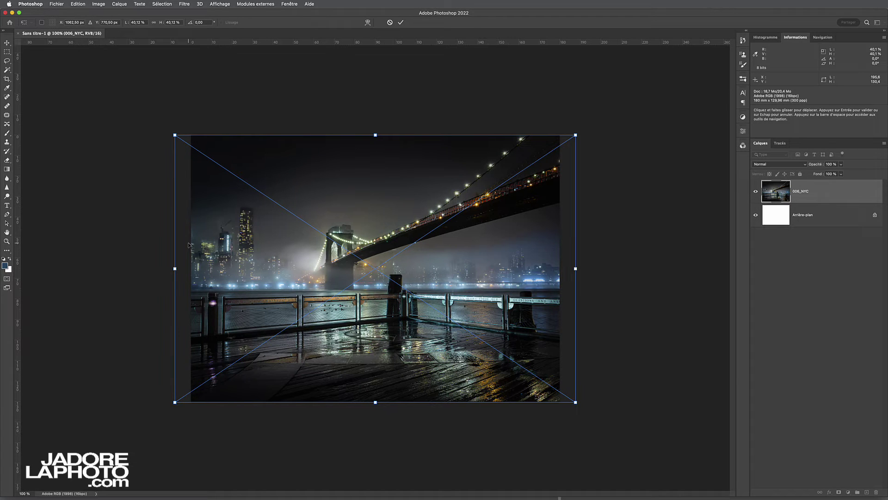
{"action": "key", "text": "shift+Left"}
{"action": "key", "text": "shift+Left"}
{"action": "key", "text": "shift+Left"}
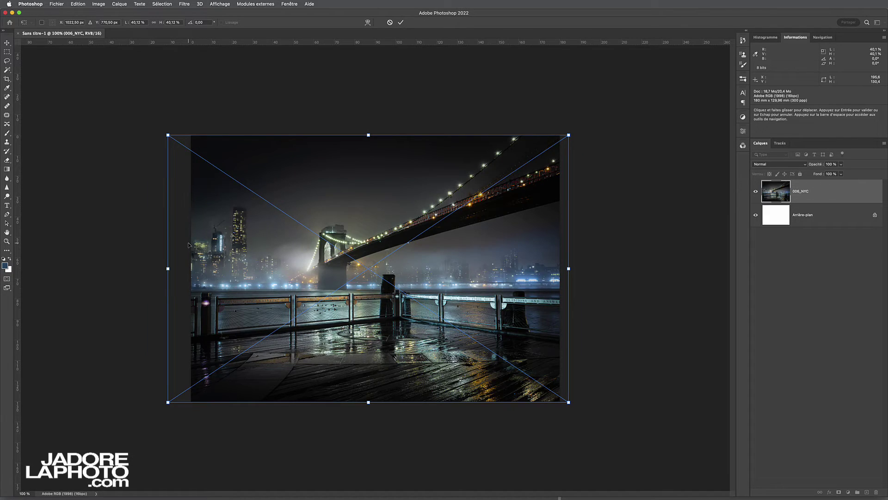
{"action": "key", "text": "shift+Right"}
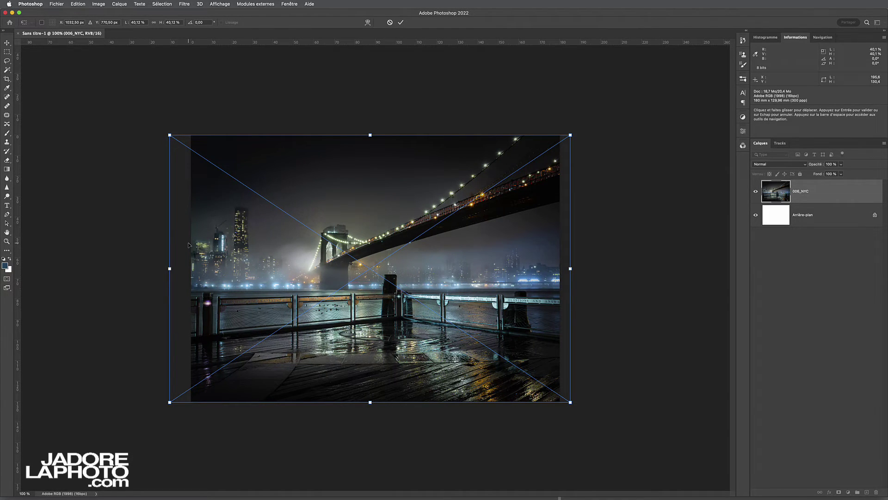
{"action": "key", "text": "Return"}
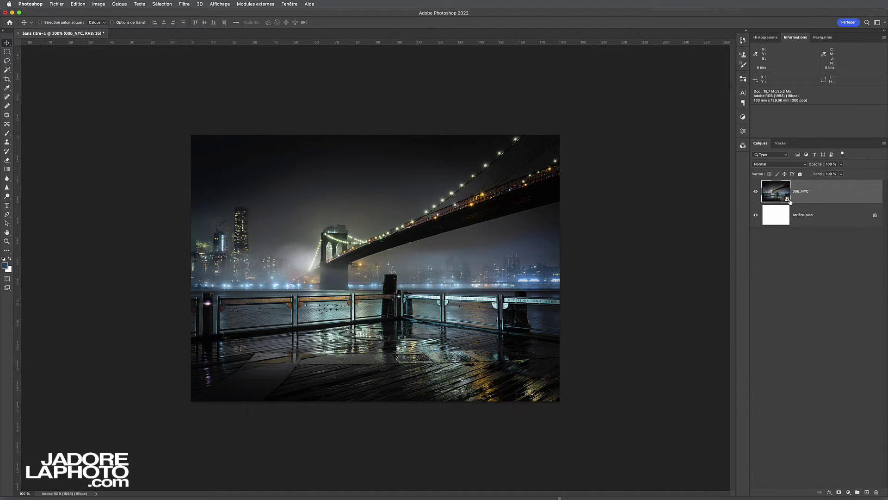
- Check the composed document's print dimensions and resolution in the image size settings, leaving them as they are
{"action": "left_click", "coordinate": [98, 4]}
{"action": "left_click", "coordinate": [114, 56]}
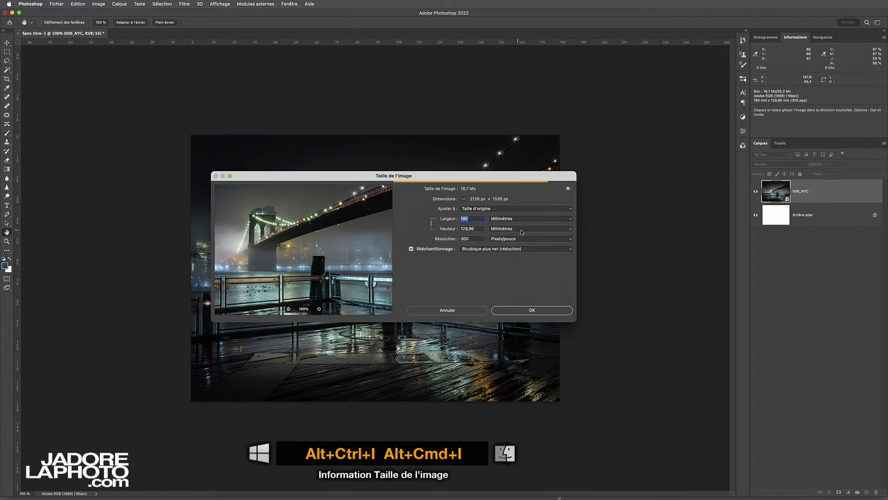
{"action": "left_click", "coordinate": [466, 312]}
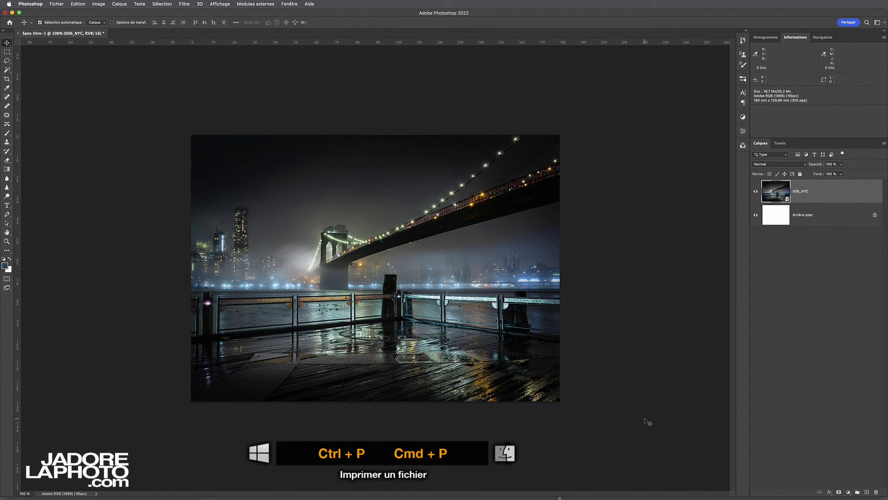
- Open the print settings and set the Canon PRO-2100's paper size to "A4 feuille de découpe" (210 × 297 mm), saving the choice
{"action": "key", "text": "super+p"}
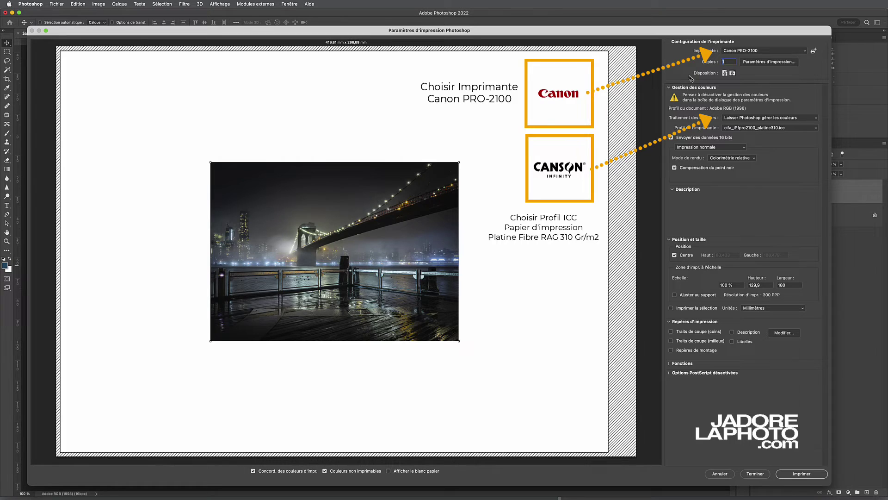
{"action": "left_click", "coordinate": [766, 63]}
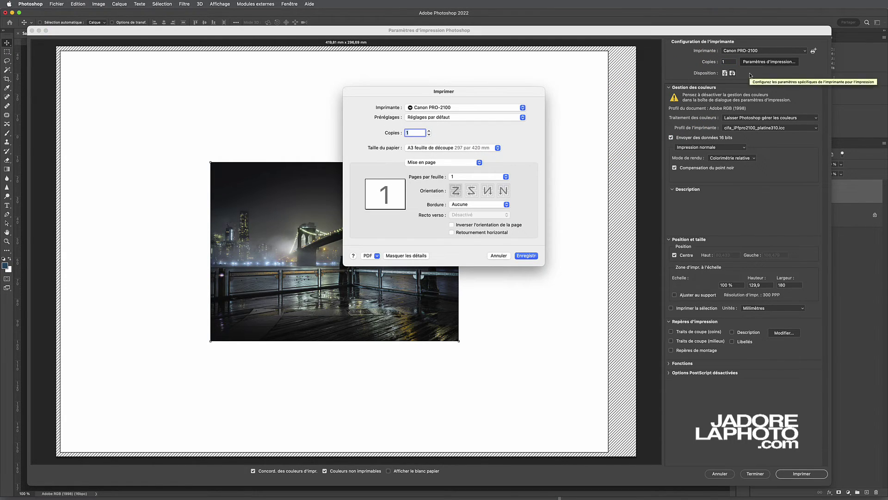
{"action": "left_click", "coordinate": [453, 148]}
{"action": "mouse_move", "coordinate": [452, 149]}
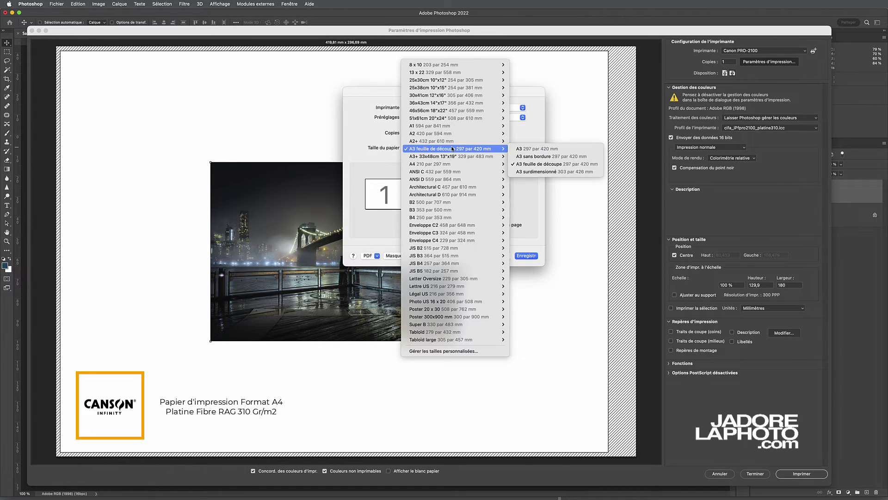
{"action": "mouse_move", "coordinate": [461, 165]}
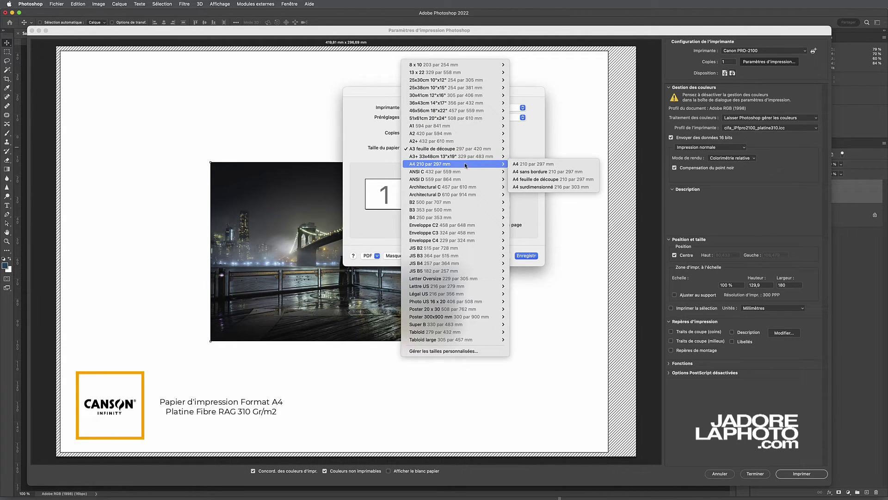
{"action": "left_click", "coordinate": [531, 181]}
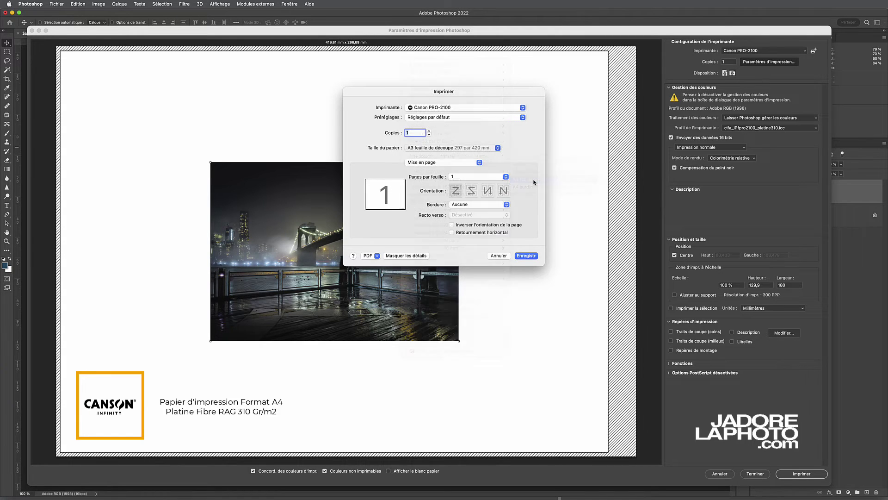
{"action": "left_click", "coordinate": [527, 256]}
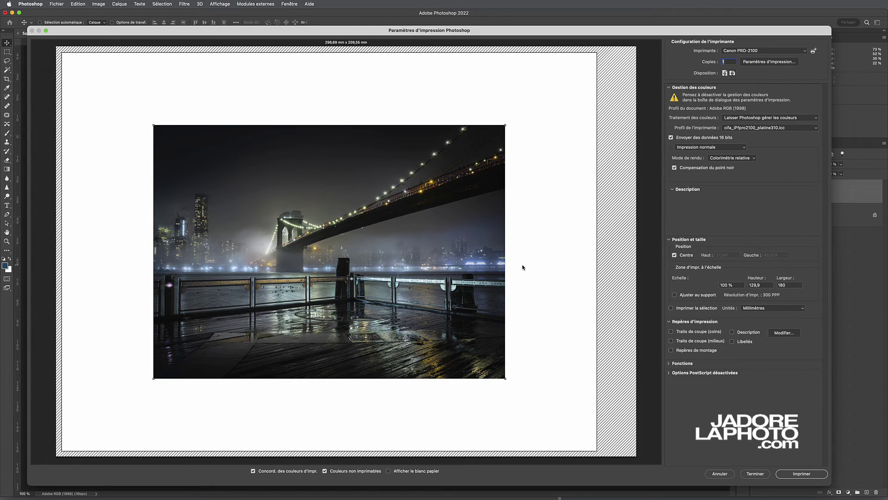